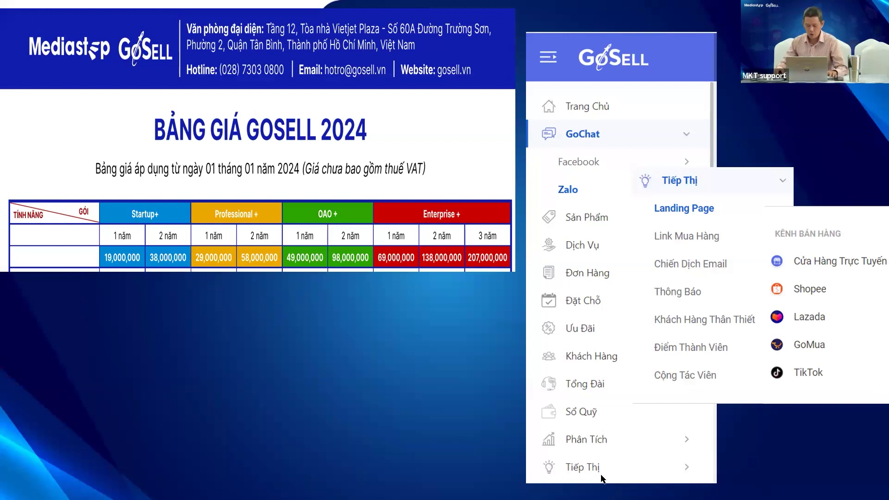
Advance to the closing thank-you slide, end the slide show, and switch to the GoSELL admin site in Chrome
left_click(649, 452)
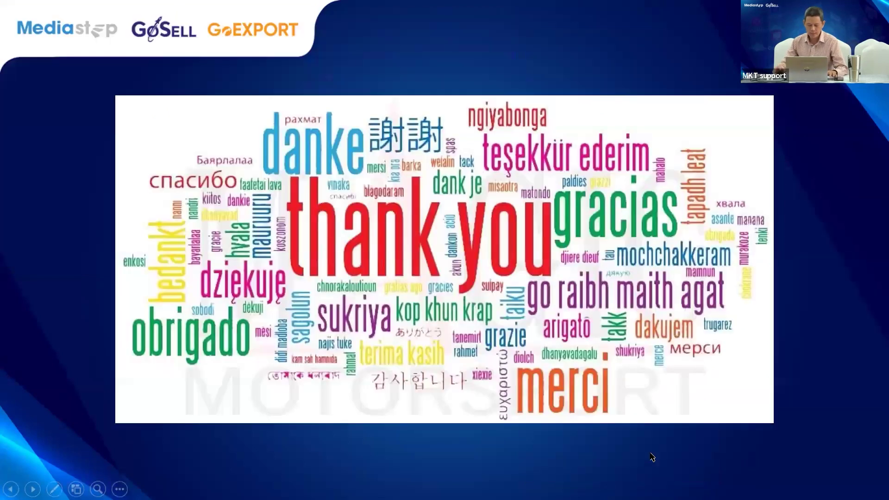
key("Escape")
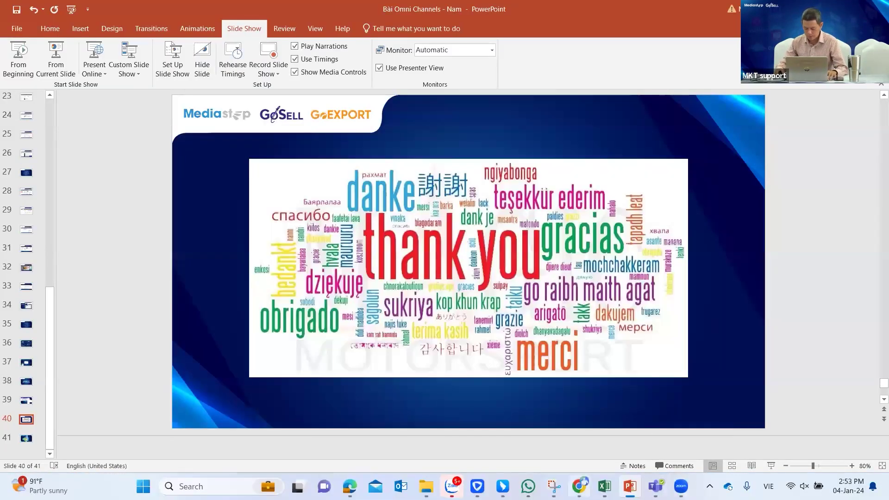
key("alt+Tab")
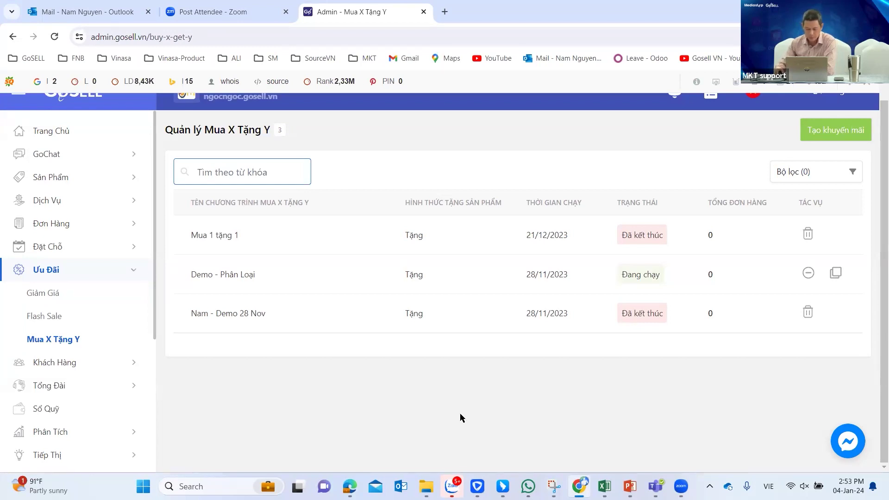
Start creating a new promotion from the "Mua X Tặng Y" management page
left_click(313, 196)
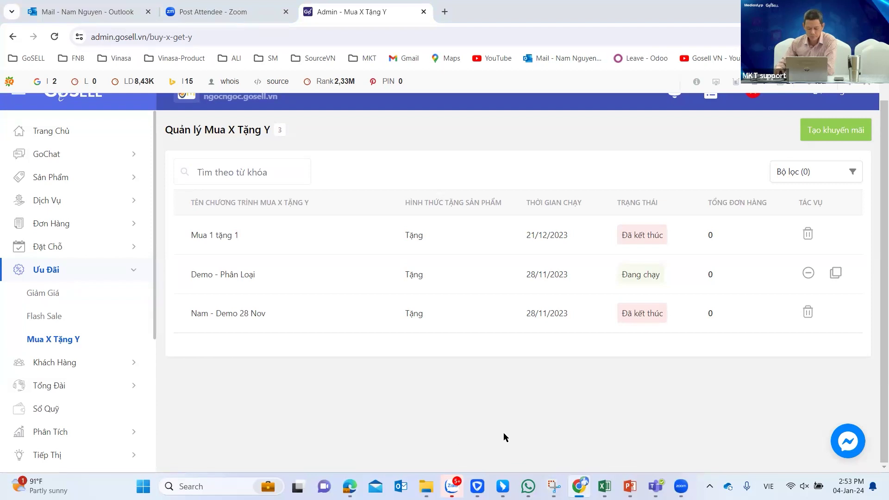
left_click(54, 341)
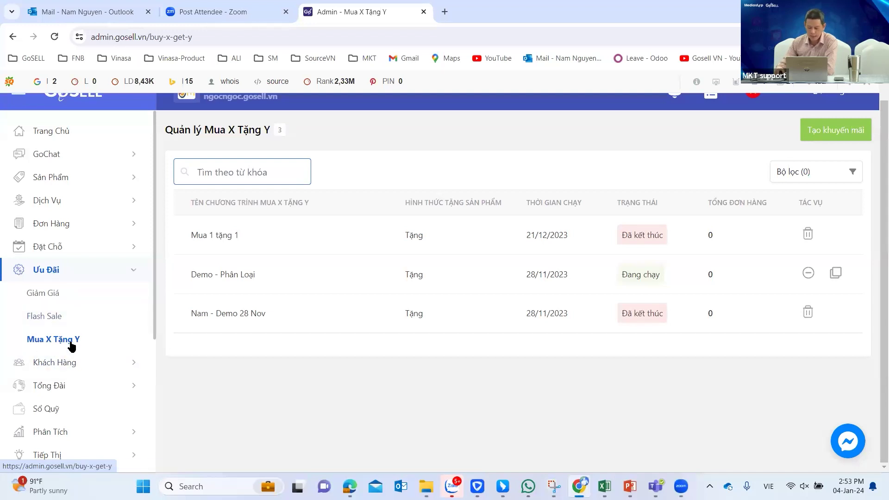
left_click(844, 134)
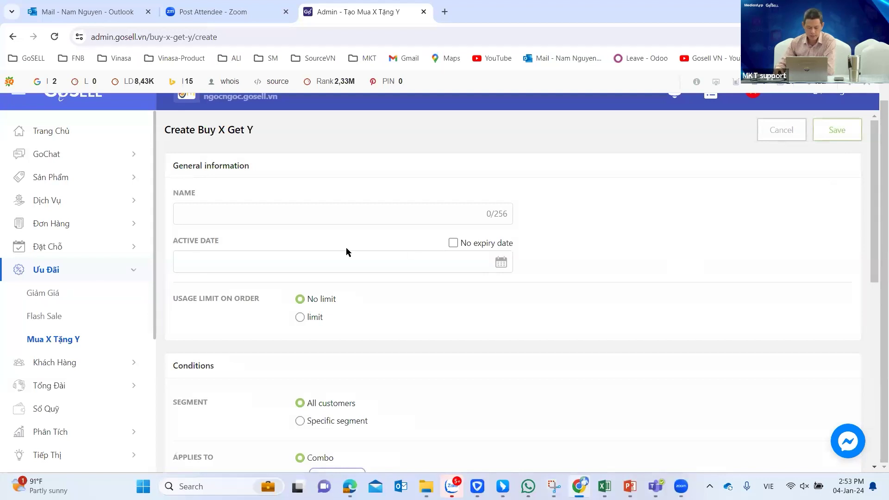
Name the promotion "New Year - Combo - 1 + 1"
left_click(292, 214)
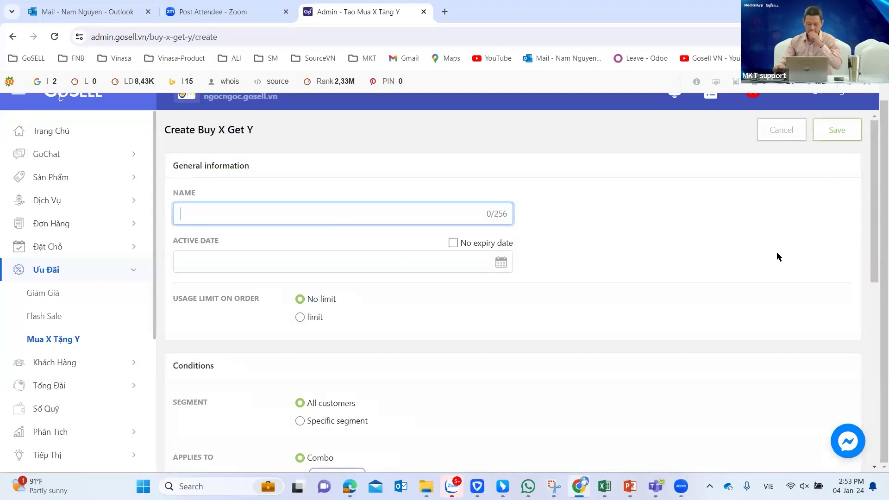
type("Ne")
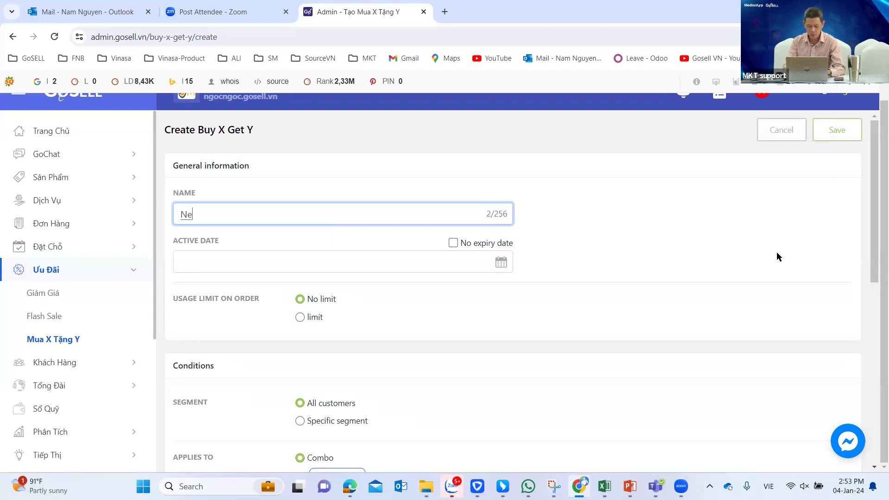
type("w Year")
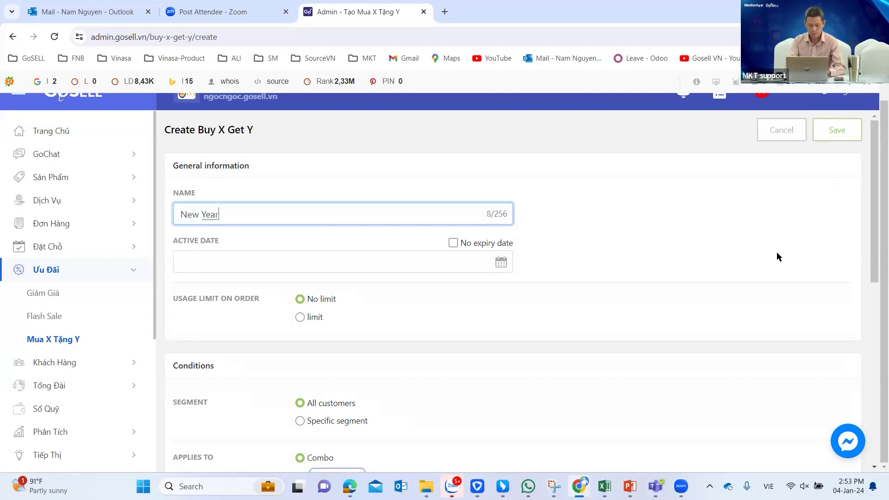
type(" - Combo - 1 + 1")
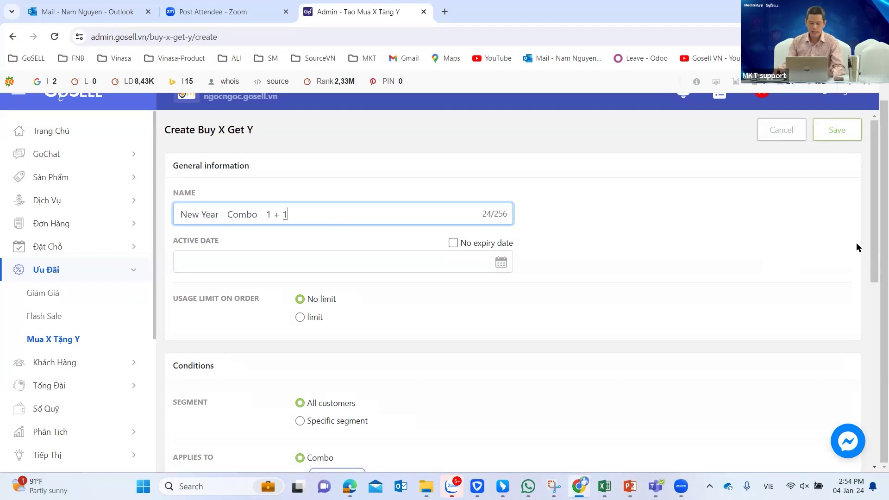
Try the no-expiry option, turn it off again, and set the active date range to 04-01-2024 - 29-02-2024
scroll(679, 158, "down", 1)
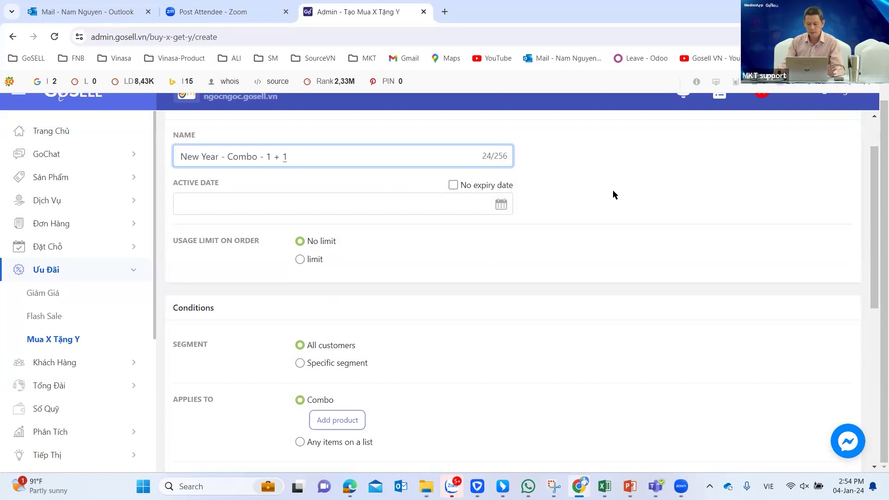
left_click(453, 185)
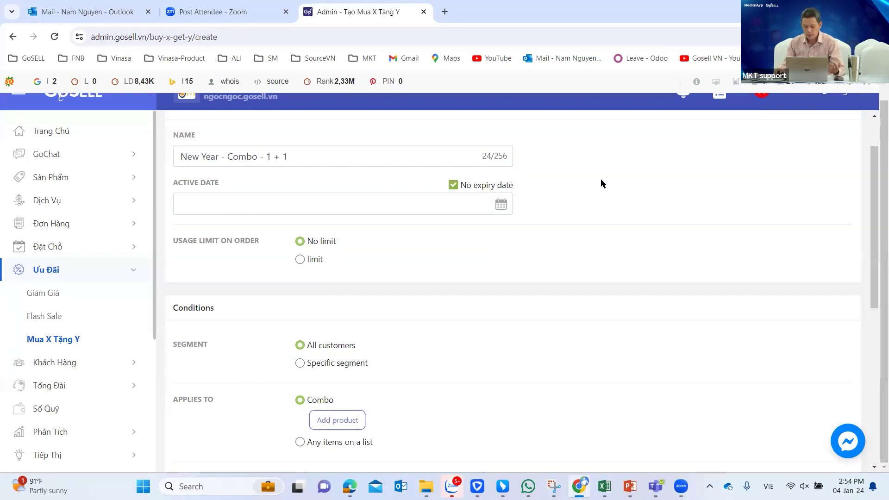
left_click(452, 185)
left_click(502, 206)
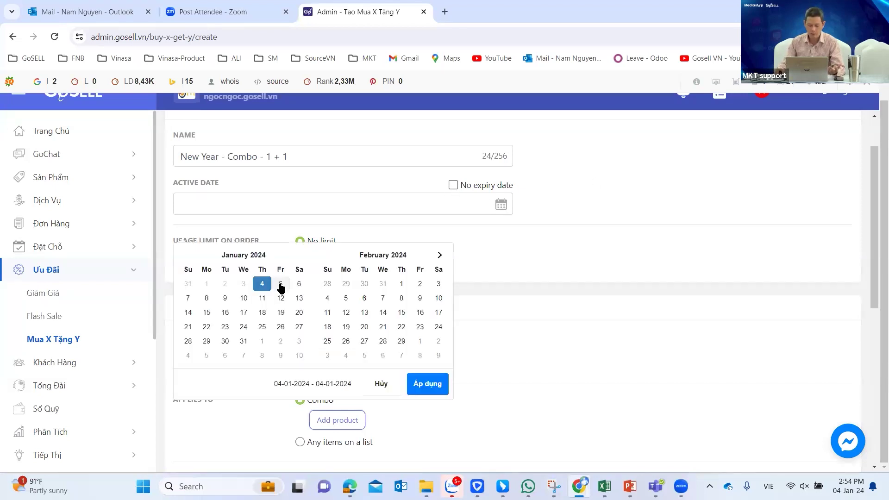
left_click(401, 341)
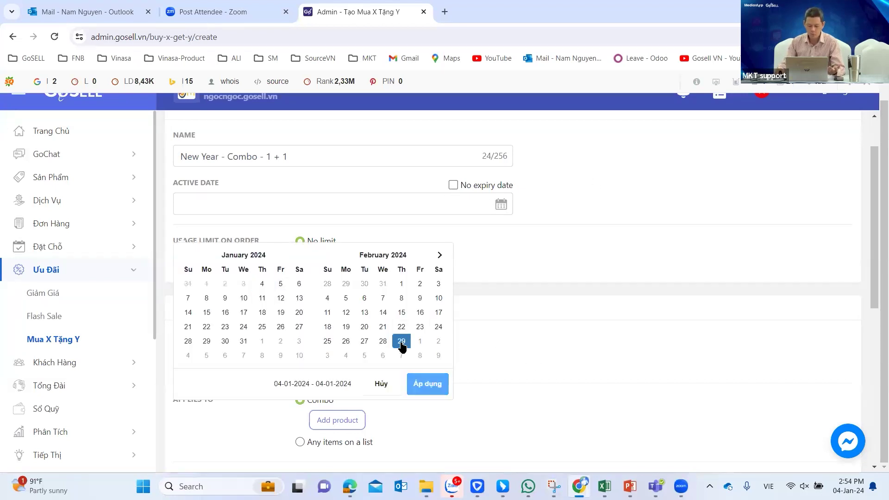
left_click(260, 291)
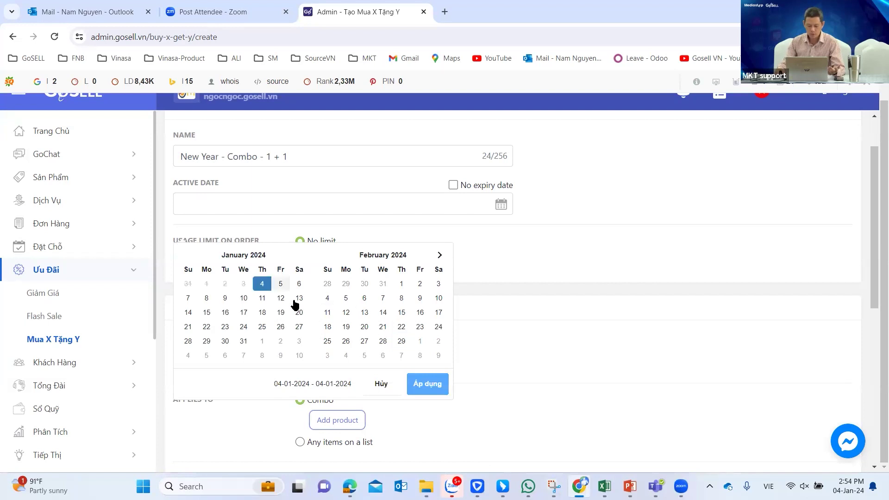
left_click(401, 342)
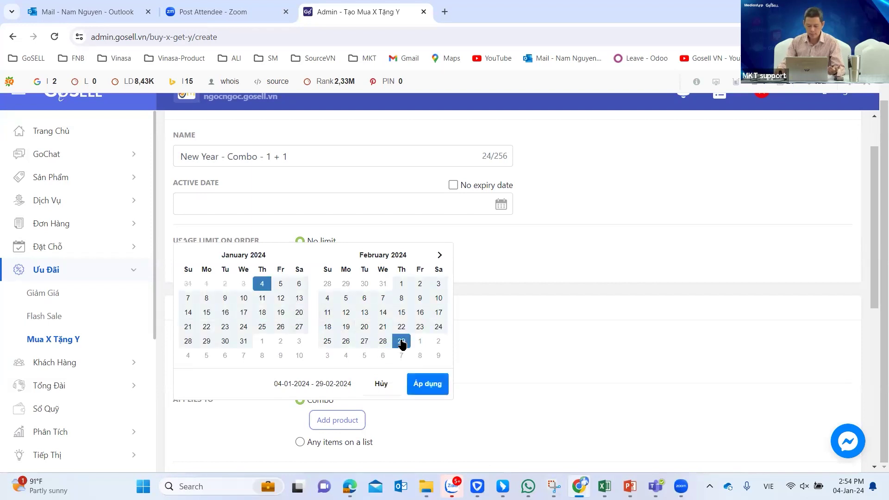
left_click(429, 383)
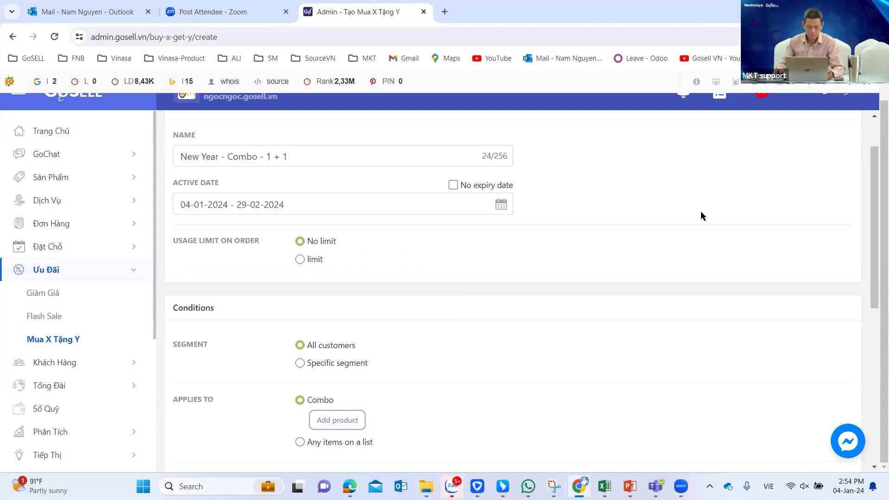
Try the limited option for usage on order, and set it back to No limit
scroll(700, 212, "up", 1)
scroll(700, 212, "down", 2)
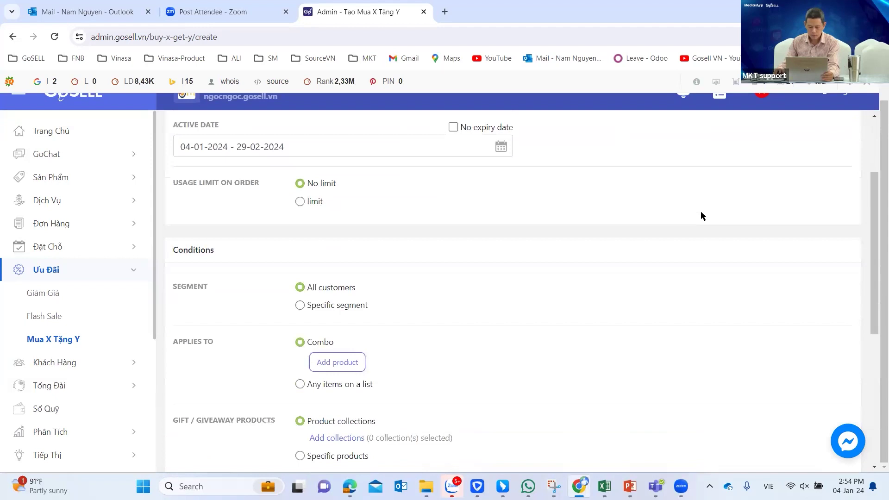
scroll(683, 196, "up", 3)
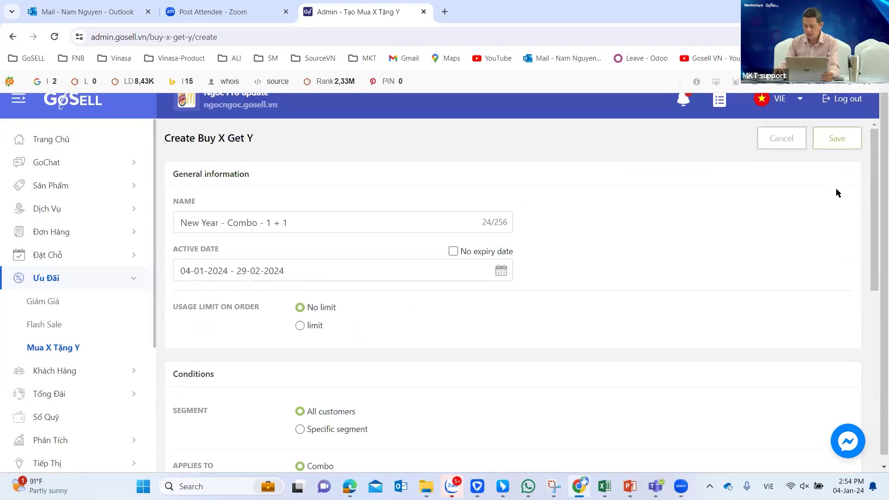
scroll(696, 264, "down", 3)
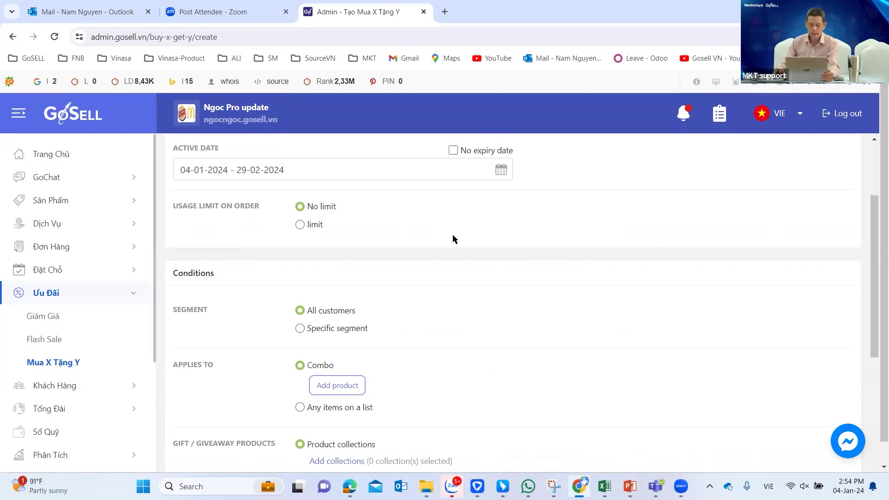
left_click(300, 228)
left_click(300, 207)
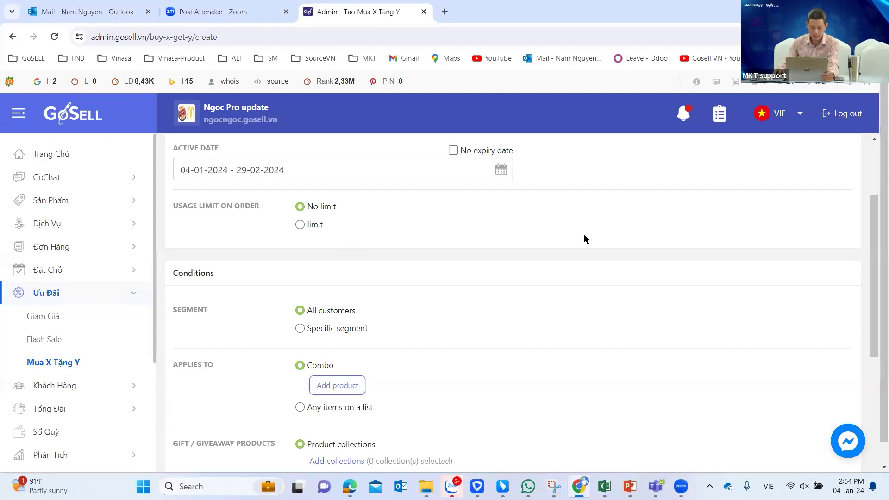
Switch the admin interface language to English and back to Vietnamese so the creation form reloads in Vietnamese
left_click(792, 113)
left_click(786, 139)
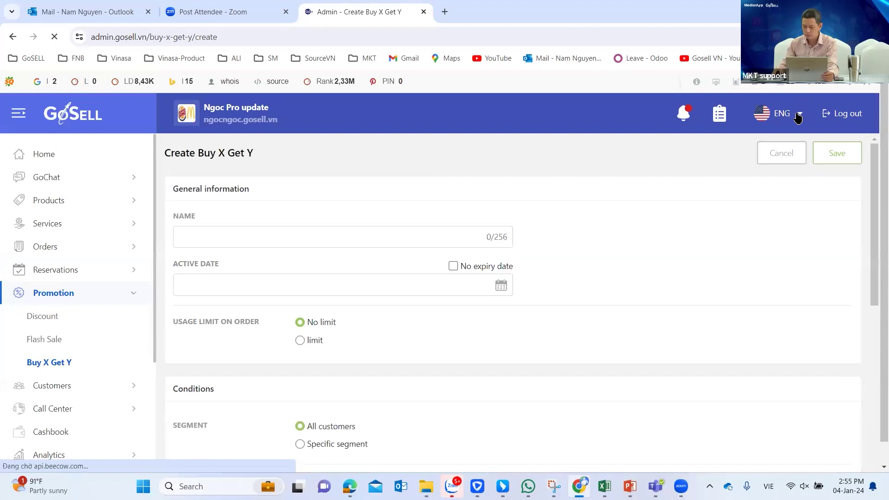
left_click(797, 117)
left_click(767, 166)
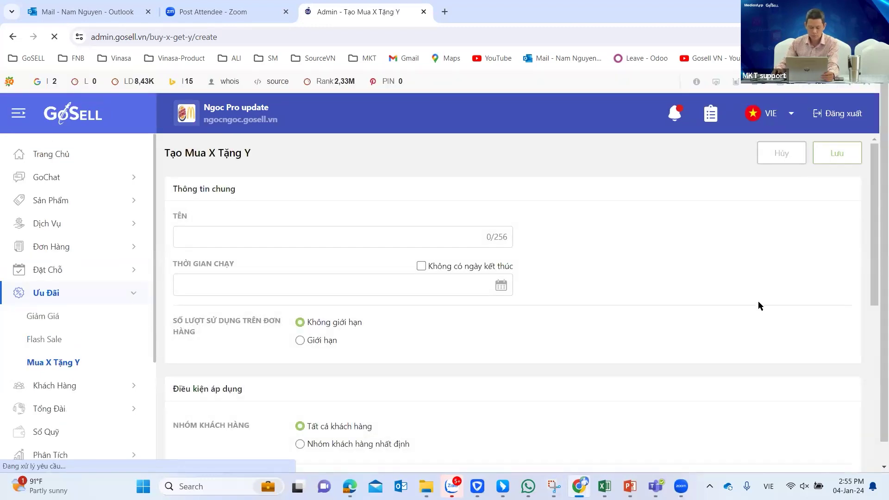
Set the customer segment to "Nhóm khách hàng nhất định" and look through the available customer groups without adding any
scroll(765, 294, "down", 1)
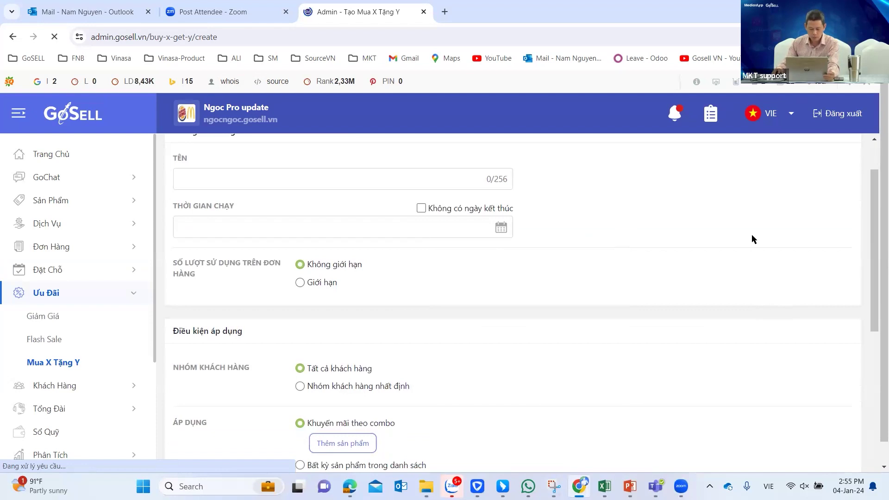
scroll(754, 239, "down", 2)
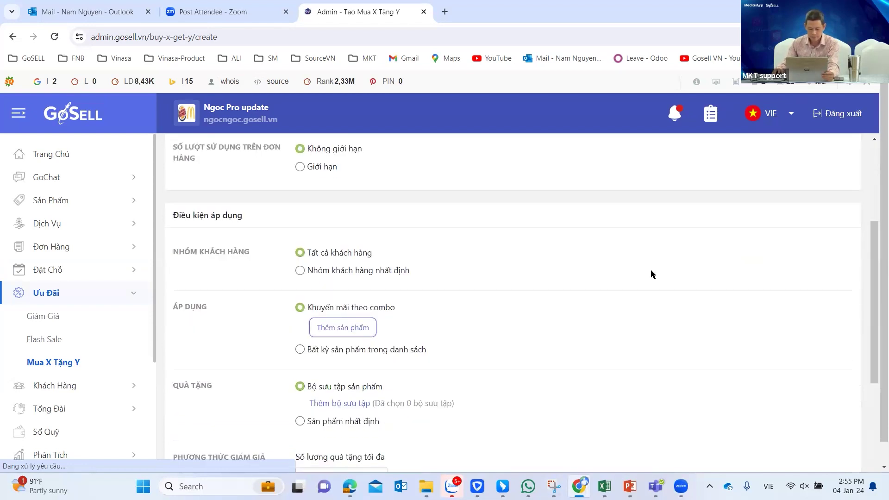
scroll(704, 265, "down", 1)
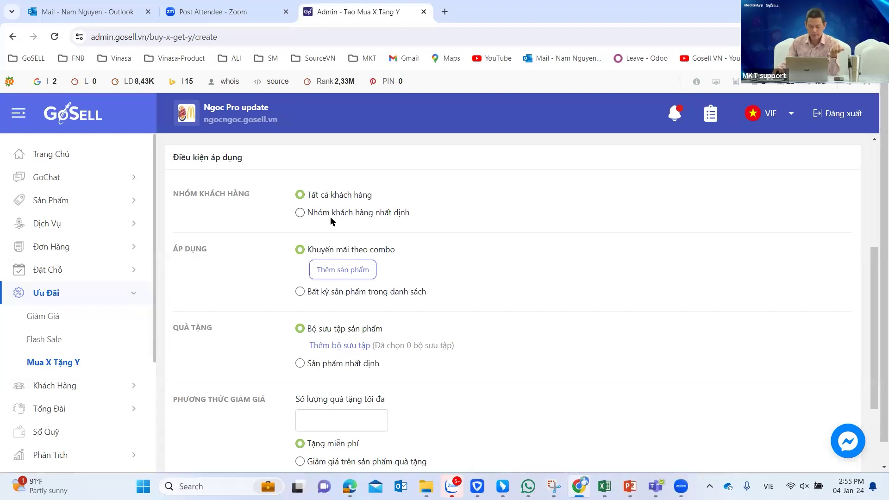
left_click(308, 213)
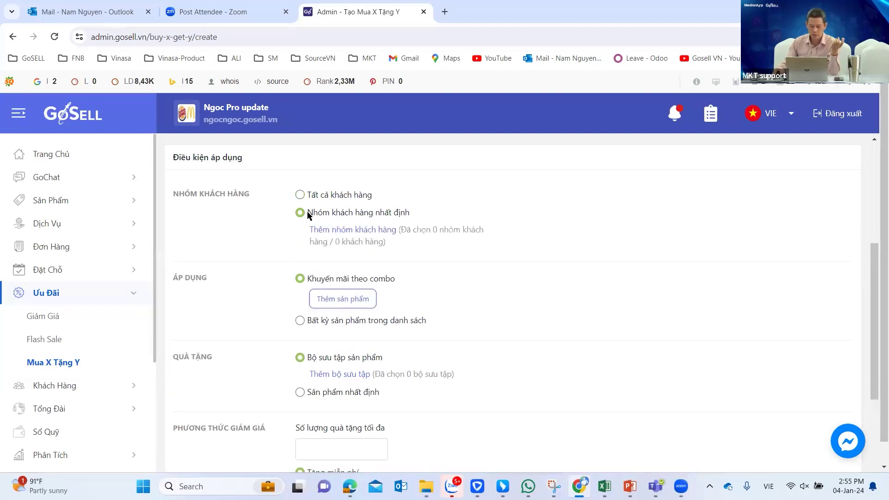
left_click(484, 228)
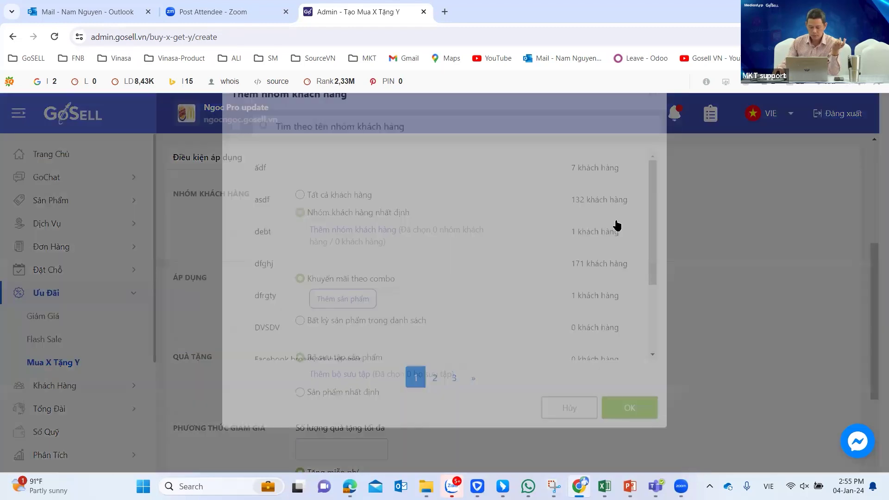
scroll(465, 262, "down", 2)
scroll(465, 260, "down", 2)
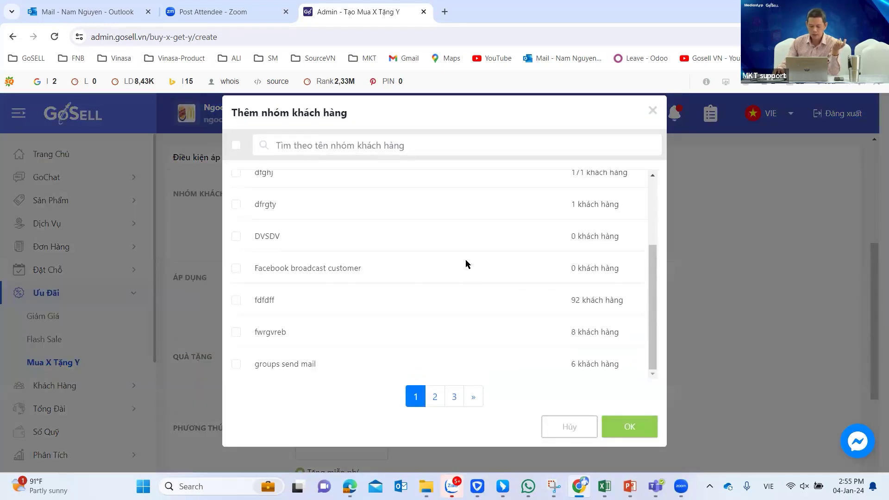
scroll(465, 260, "up", 4)
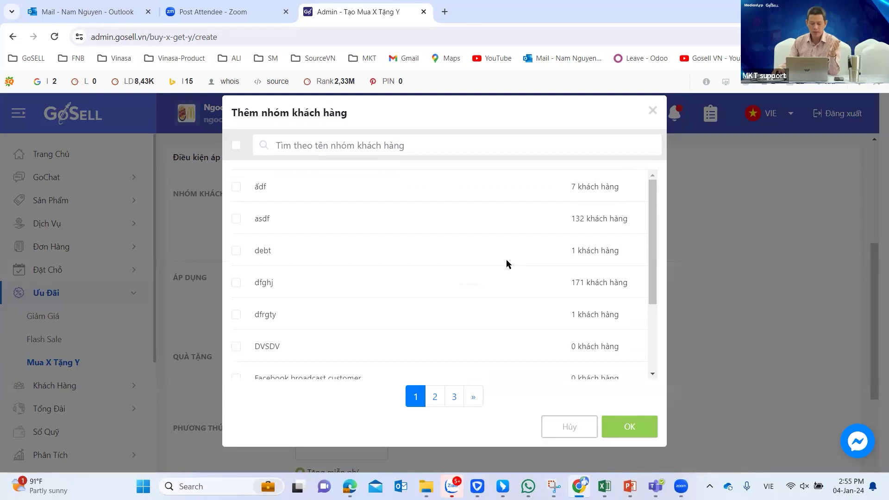
left_click(652, 112)
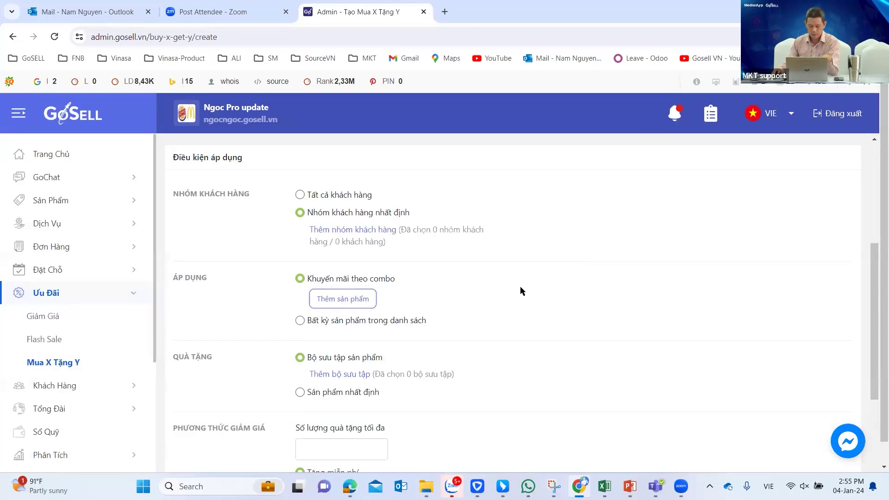
View the combo's product picker without choosing anything, and apply the promotion to "Bất kỳ sản phẩm trong danh sách" instead
scroll(544, 284, "down", 1)
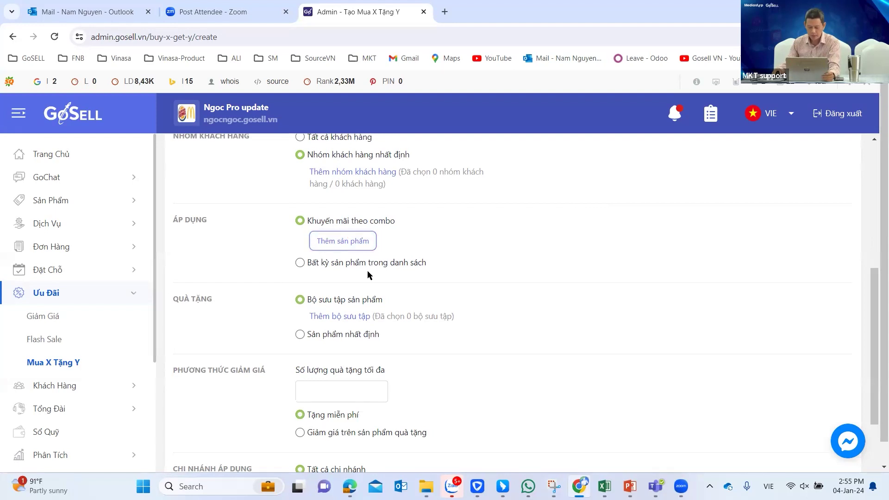
left_click(352, 239)
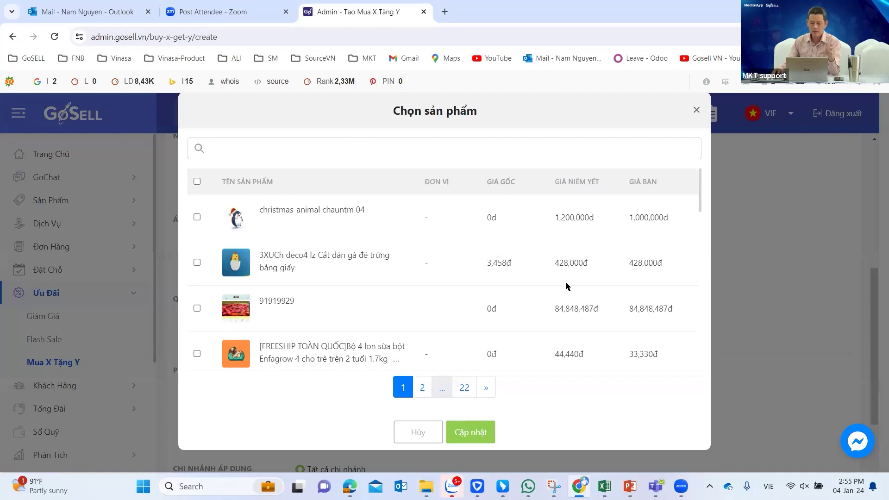
left_click(696, 111)
scroll(560, 248, "down", 1)
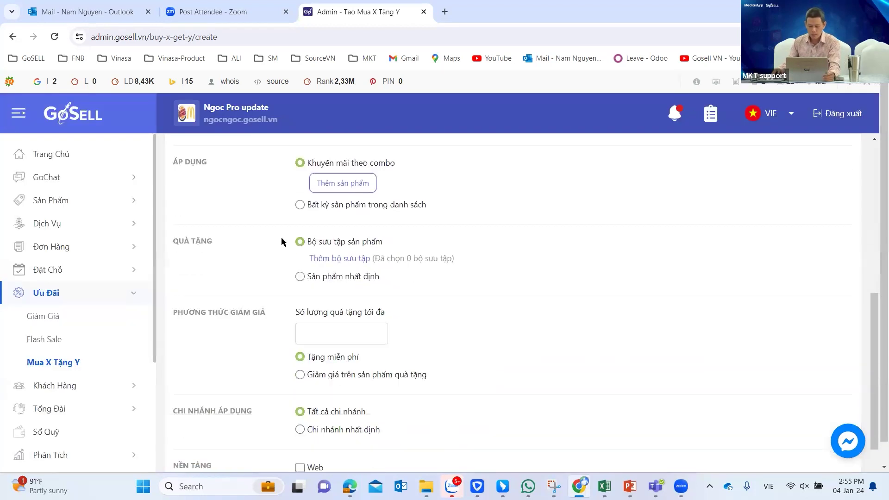
left_click(300, 205)
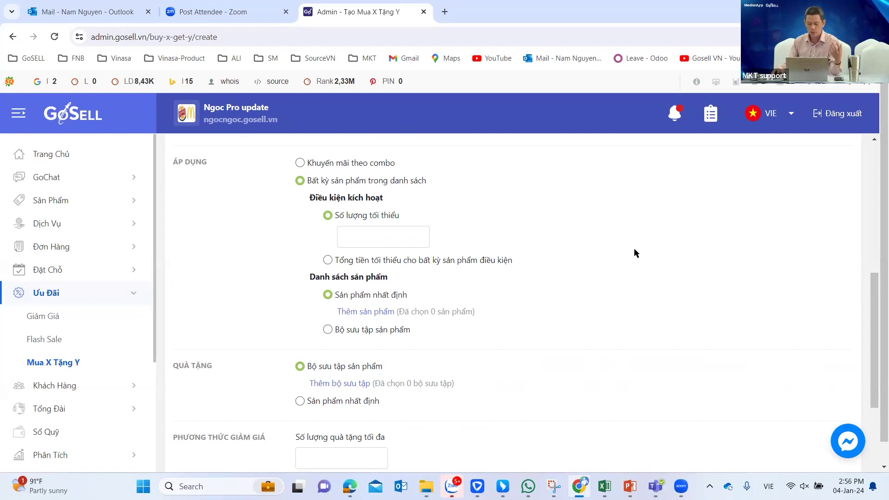
Set the gift to "Sản phẩm nhất định" and view its product picker without choosing any product
scroll(643, 253, "down", 1)
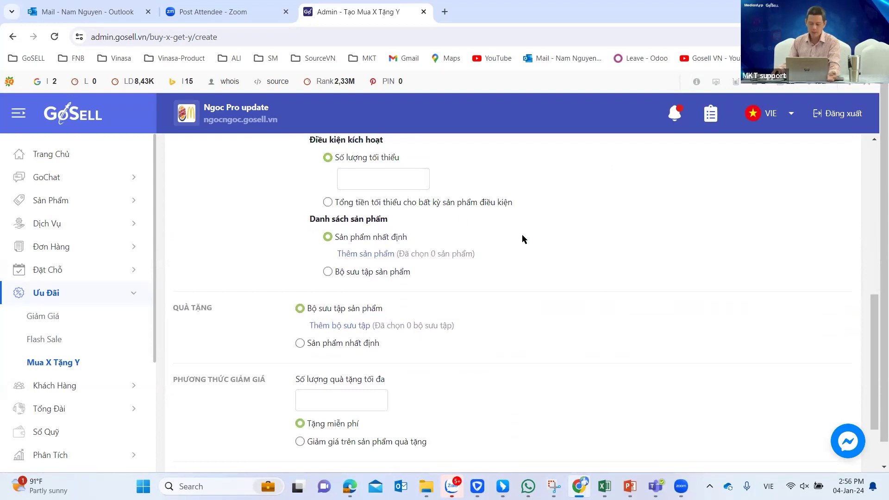
scroll(646, 227, "up", 2)
scroll(646, 227, "down", 4)
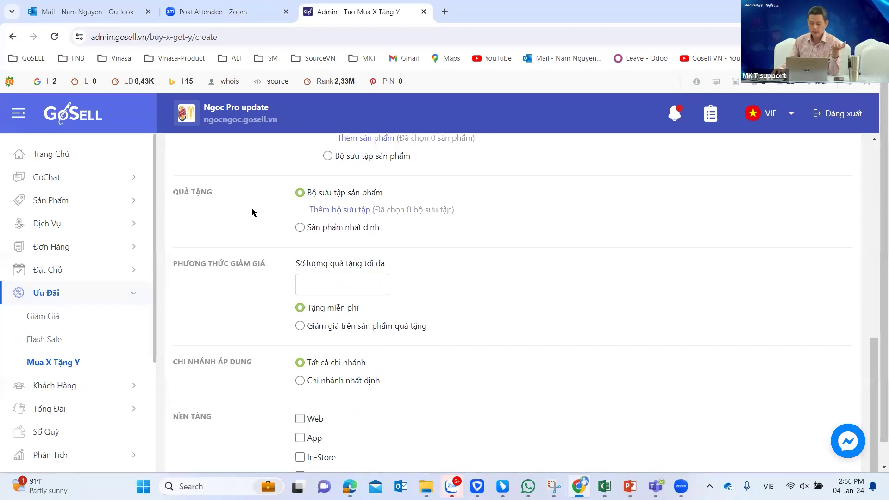
left_click(300, 227)
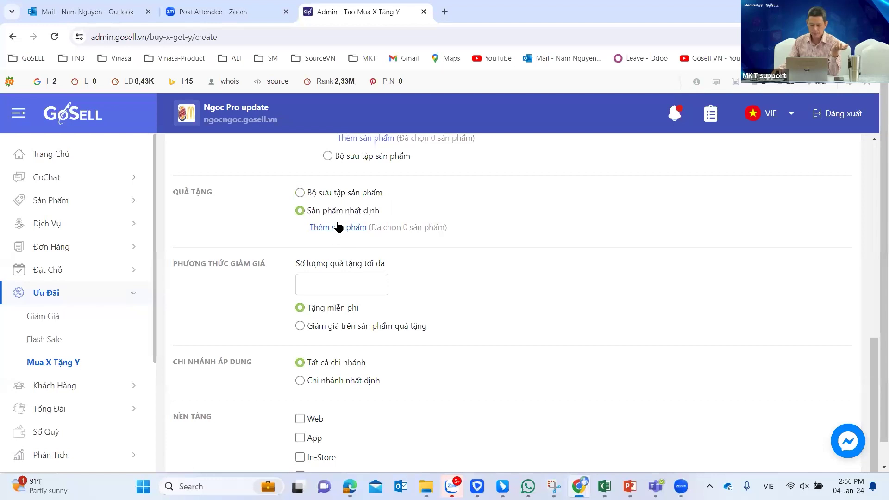
left_click(338, 227)
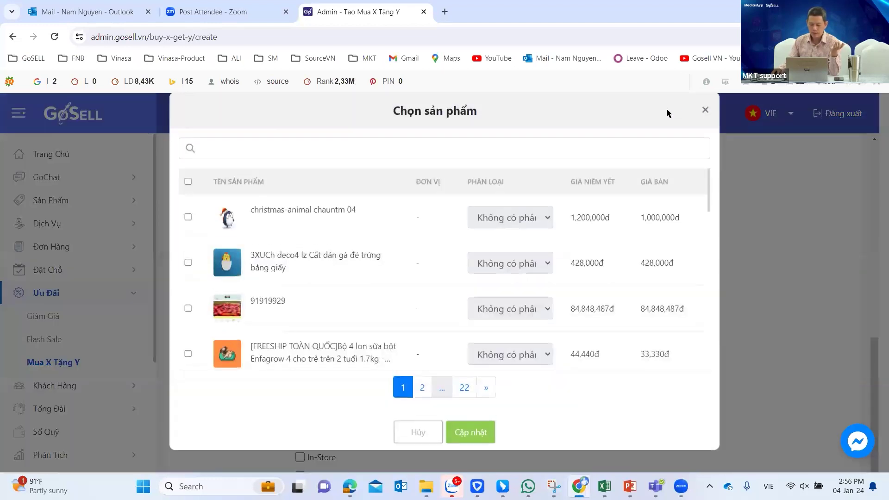
left_click(707, 109)
Apply the promotion by combo ("Khuyến mãi theo combo") with the products "3XUCh deco4 lz Cắt dán gà đẻ trứng bằng giấy" and "christmas-animal chauntm 04"
scroll(724, 253, "up", 7)
scroll(723, 254, "down", 1)
scroll(724, 254, "down", 2)
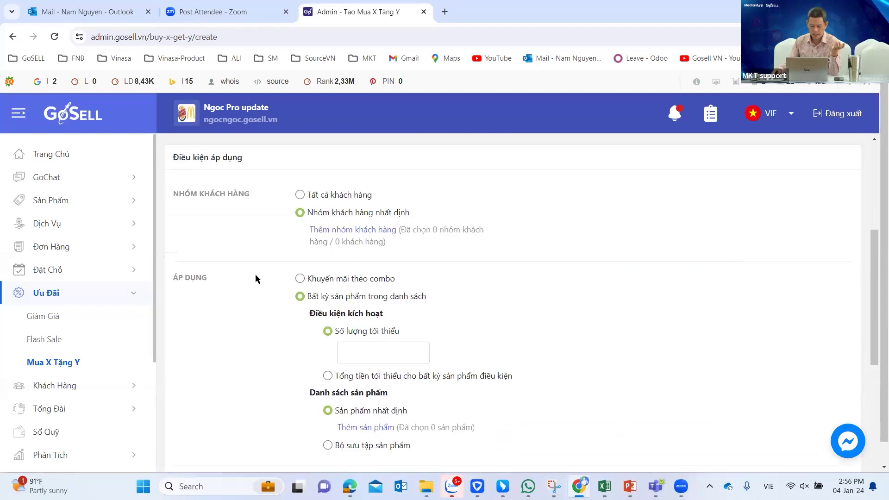
left_click(300, 279)
scroll(414, 266, "down", 1)
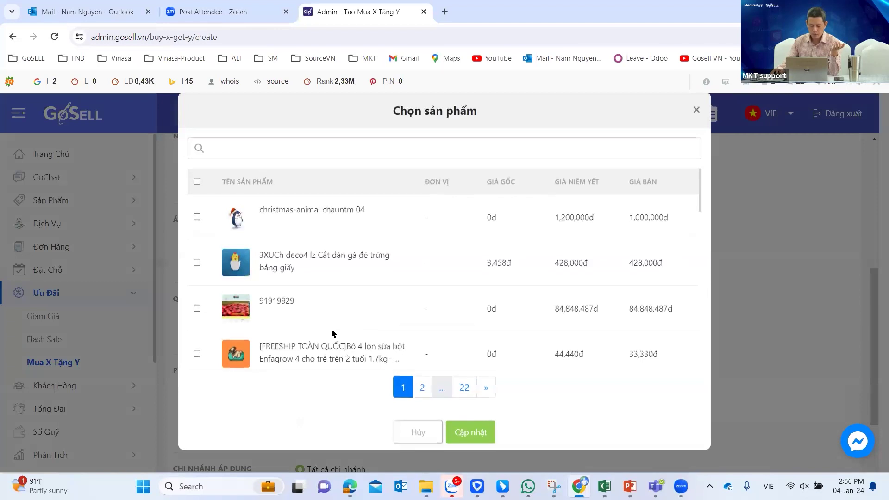
left_click(196, 262)
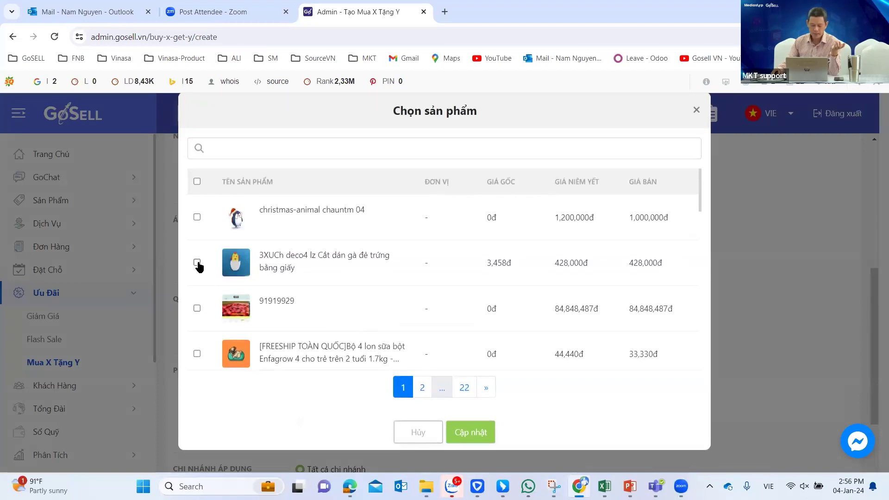
left_click(196, 217)
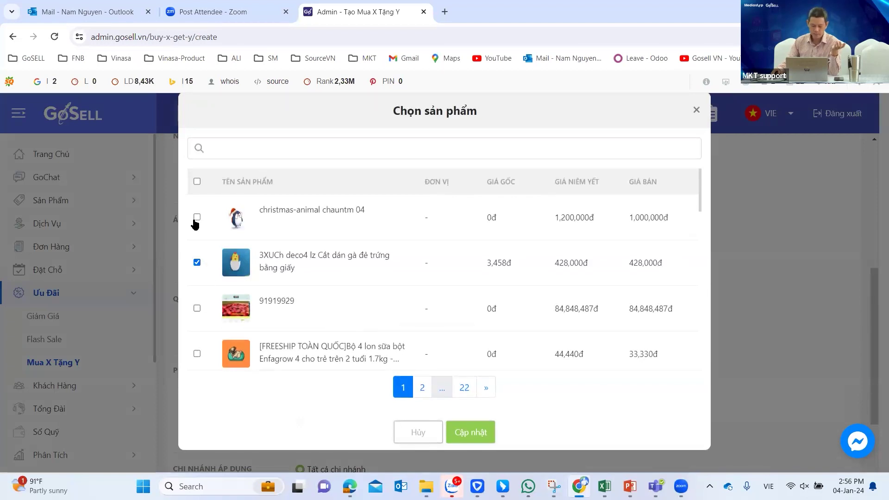
left_click(480, 433)
Add the product "Áo thun nam" as the promotion's gift
scroll(729, 358, "down", 2)
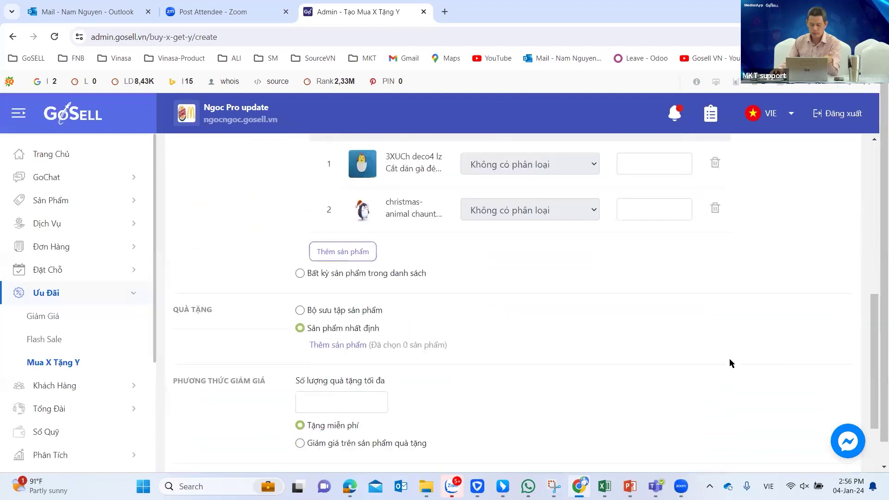
scroll(623, 301, "down", 3)
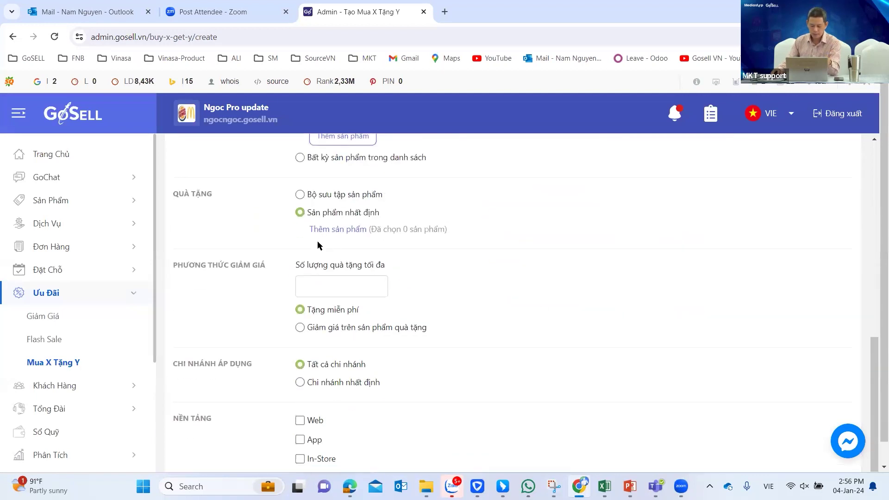
left_click(341, 235)
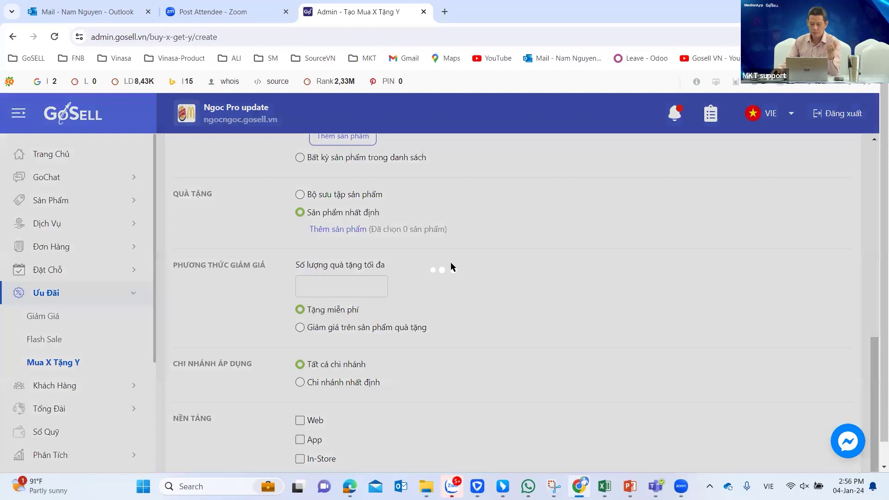
scroll(359, 310, "down", 6)
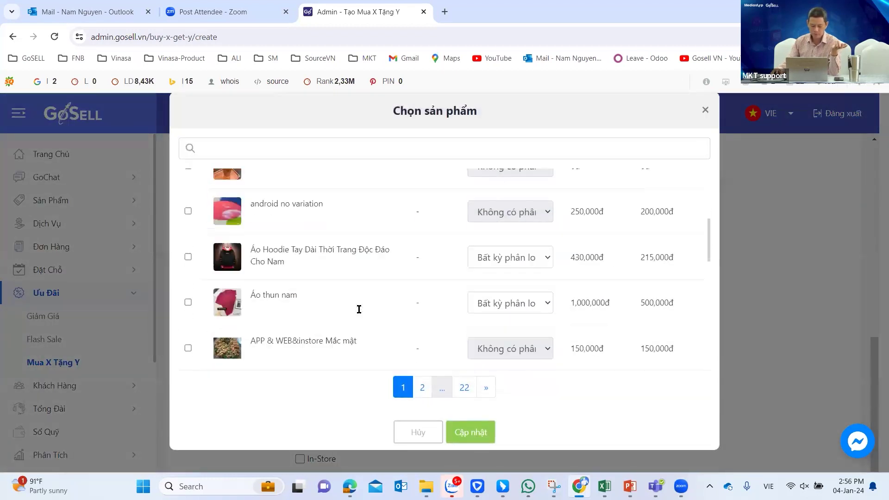
left_click(188, 246)
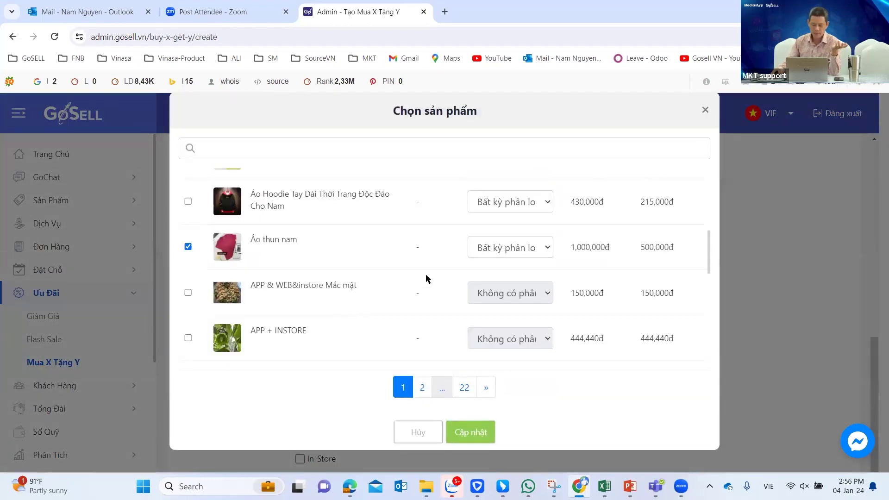
left_click(476, 432)
Set the maximum gift quantity ("Số lượng quà tặng tối đa") to 1 in the discount method section
scroll(664, 318, "up", 4)
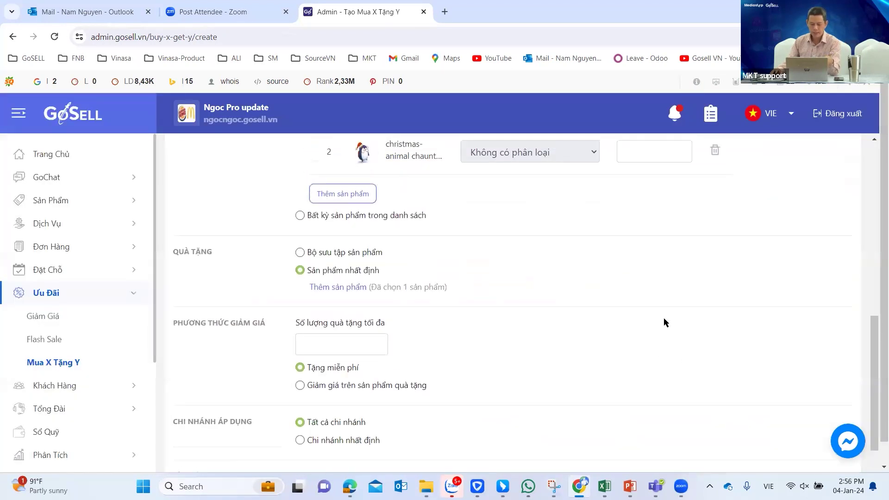
scroll(663, 317, "down", 5)
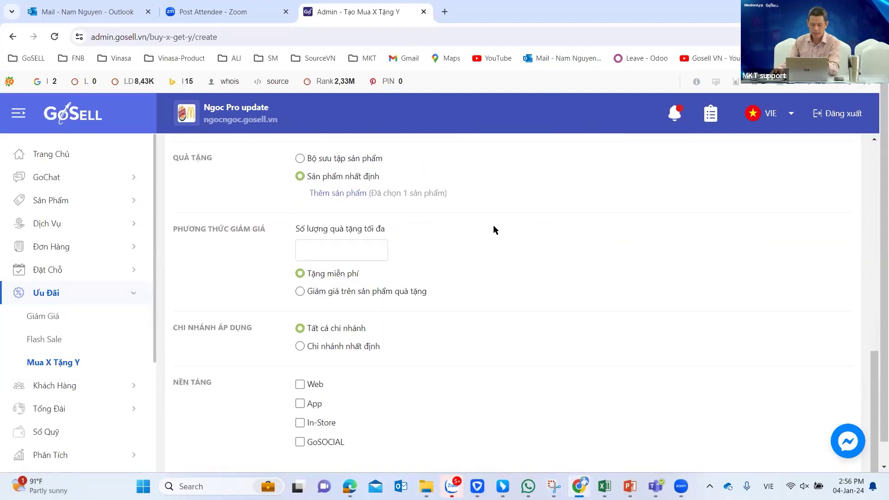
scroll(493, 225, "up", 1)
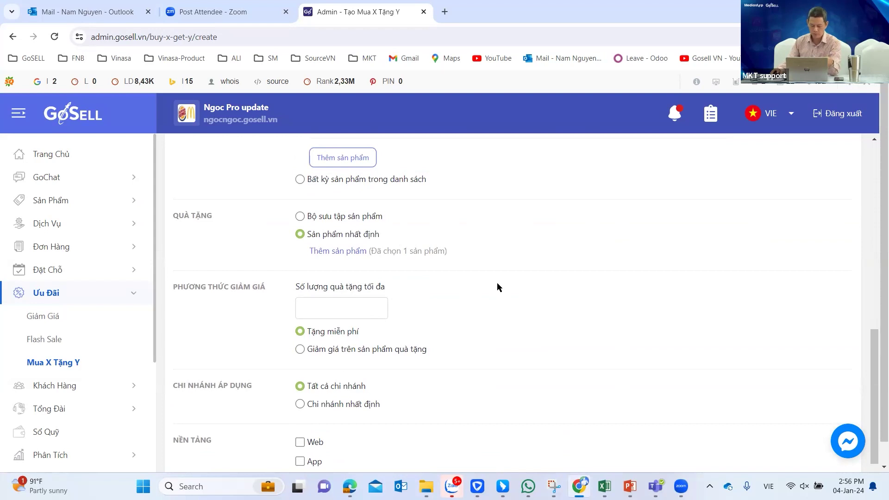
scroll(481, 322, "down", 1)
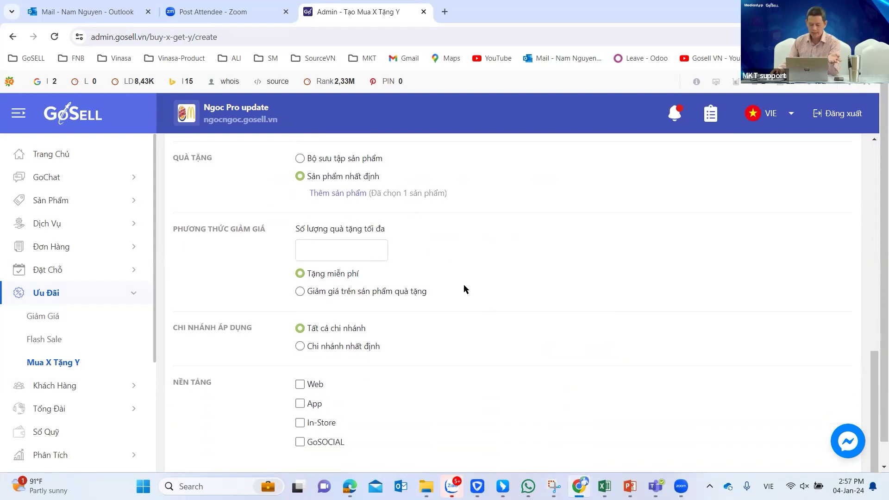
left_click(347, 254)
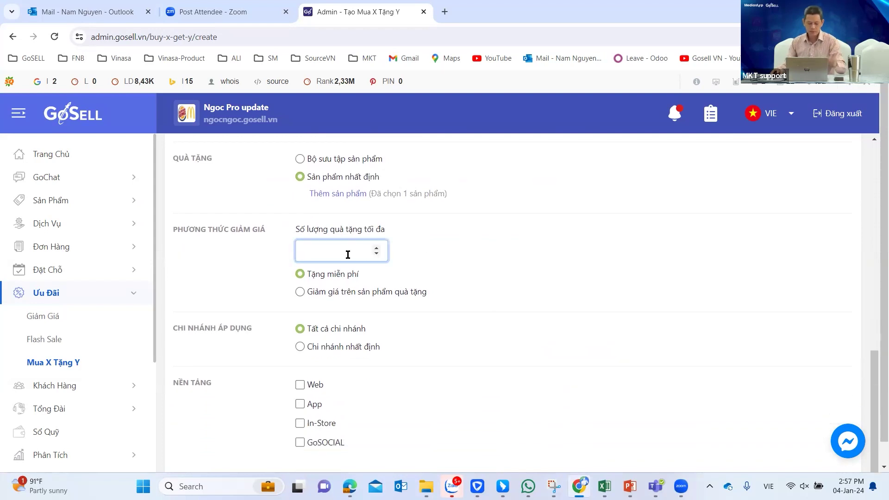
type("1")
left_click(587, 306)
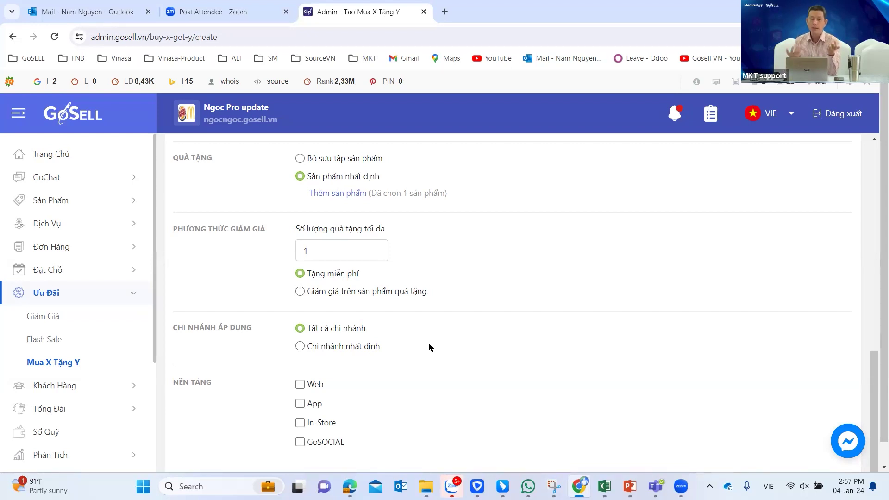
Restrict the promotion to specific branches ("Chi nhánh nhất định") and select "Branch mới"
left_click(298, 347)
scroll(451, 315, "down", 1)
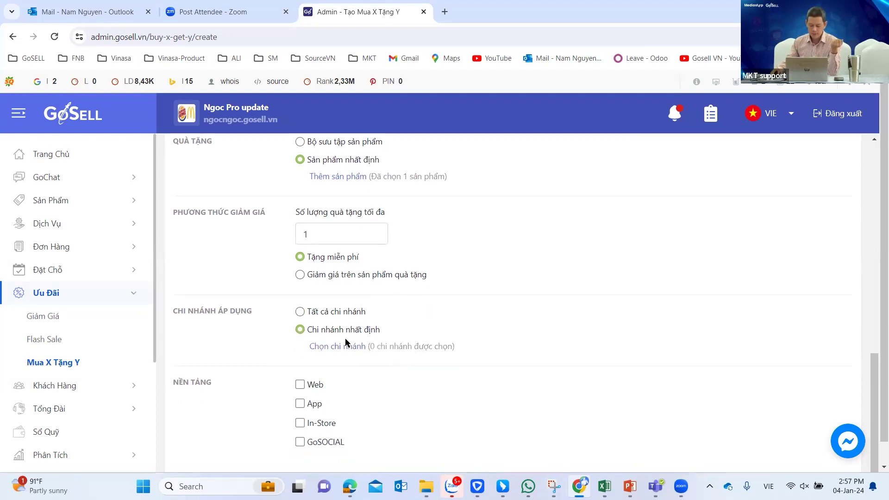
left_click(343, 347)
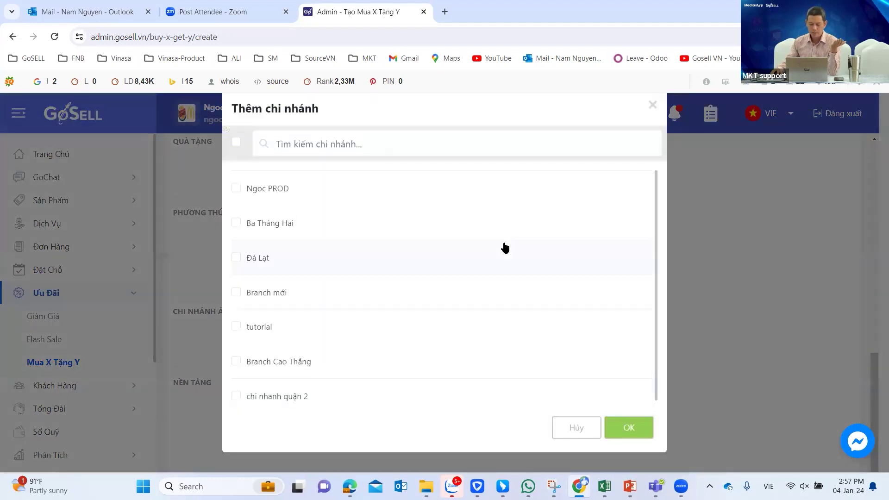
left_click(286, 295)
left_click(632, 425)
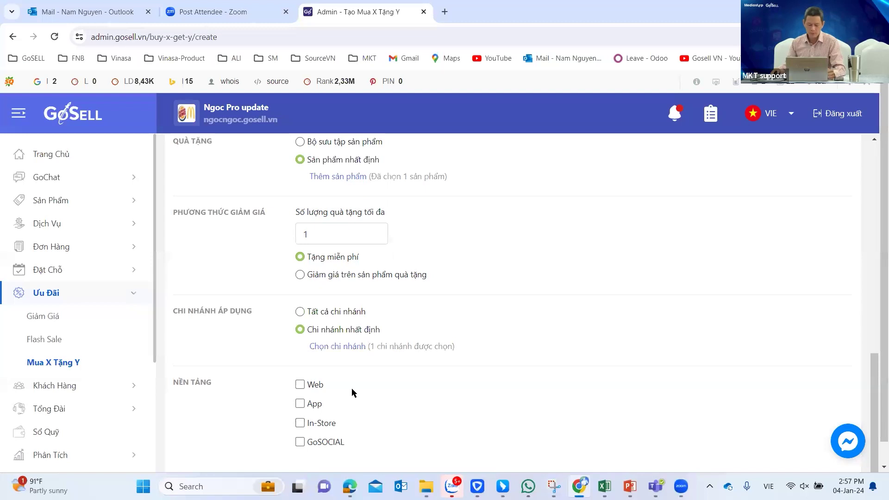
Enable the promotion on the Web and App platforms and try to save it
left_click(299, 384)
left_click(299, 404)
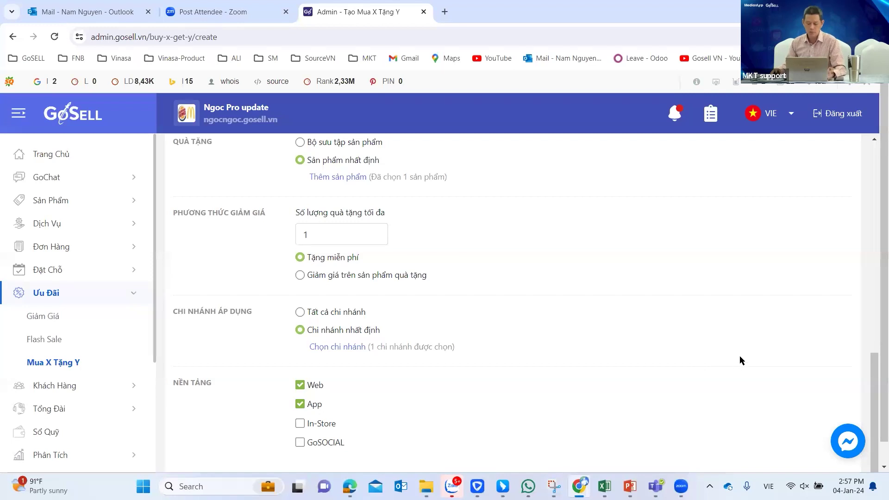
scroll(739, 360, "up", 5)
scroll(740, 356, "up", 5)
scroll(740, 356, "down", 10)
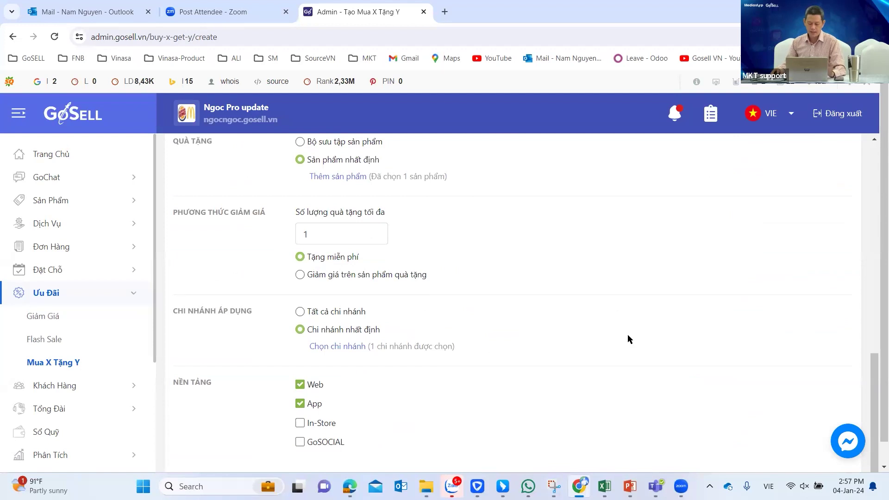
scroll(758, 293, "up", 6)
scroll(758, 296, "up", 6)
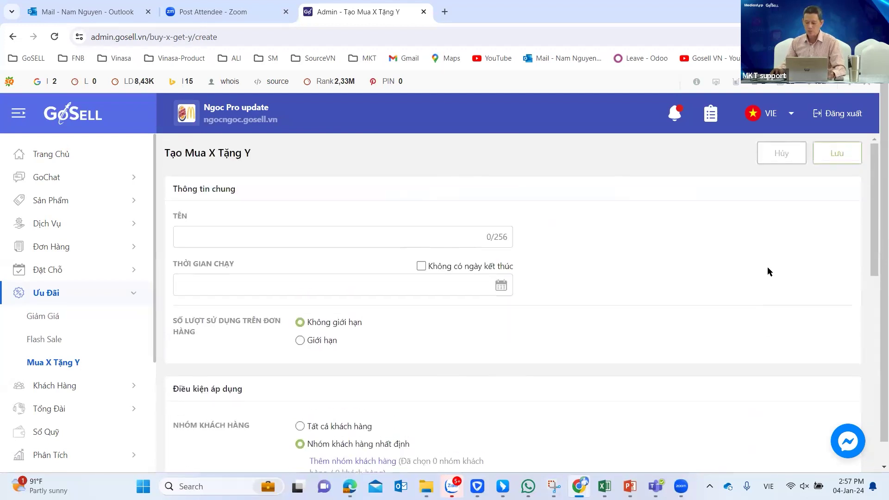
left_click(837, 157)
Name the promotion "Demo" and set it to run from 04-01-2024 with no end date, submitting the form again
left_click(204, 238)
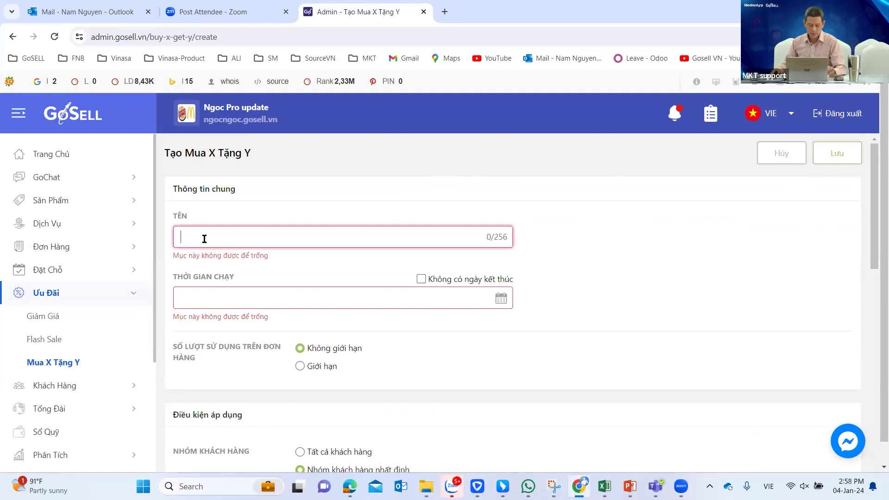
type("Demo")
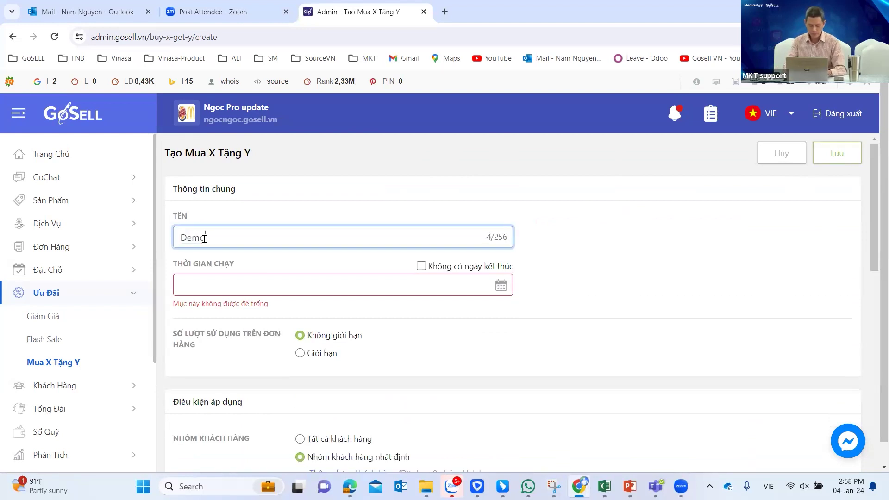
left_click(420, 268)
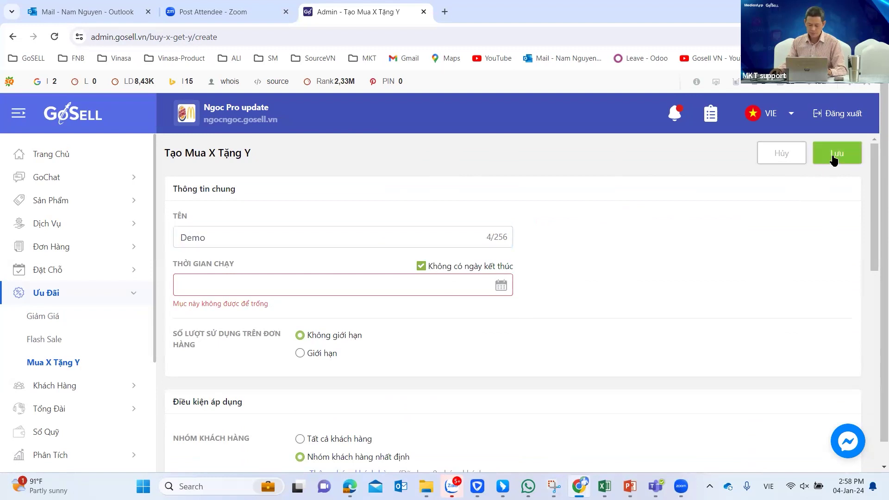
left_click(501, 286)
left_click(262, 365)
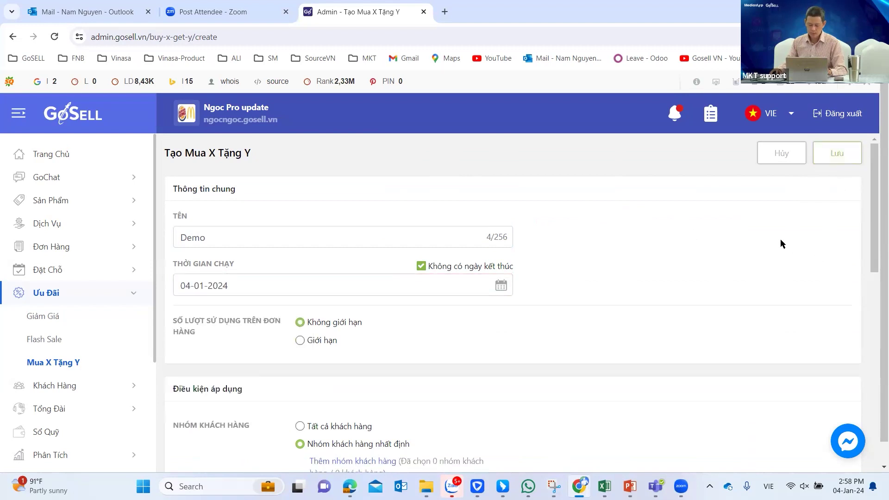
left_click(837, 155)
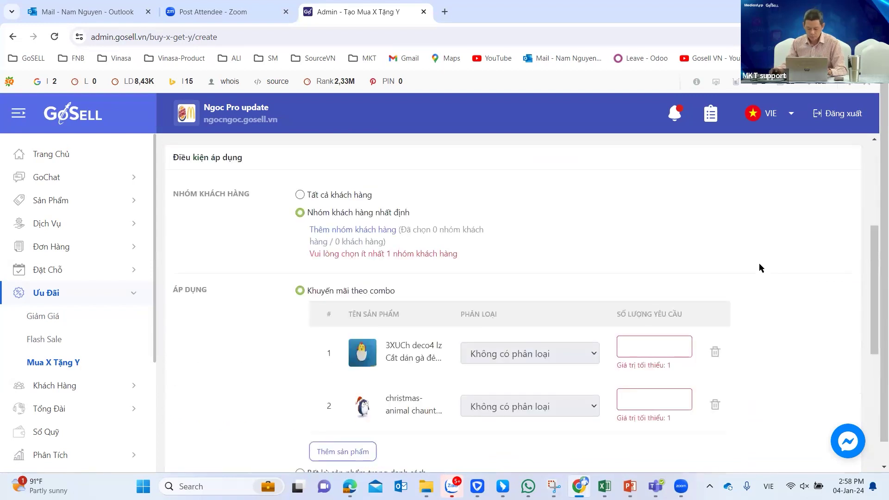
Set the customer segment to "Tất cả khách hàng" and the required quantity of both combo products to 1
left_click(300, 194)
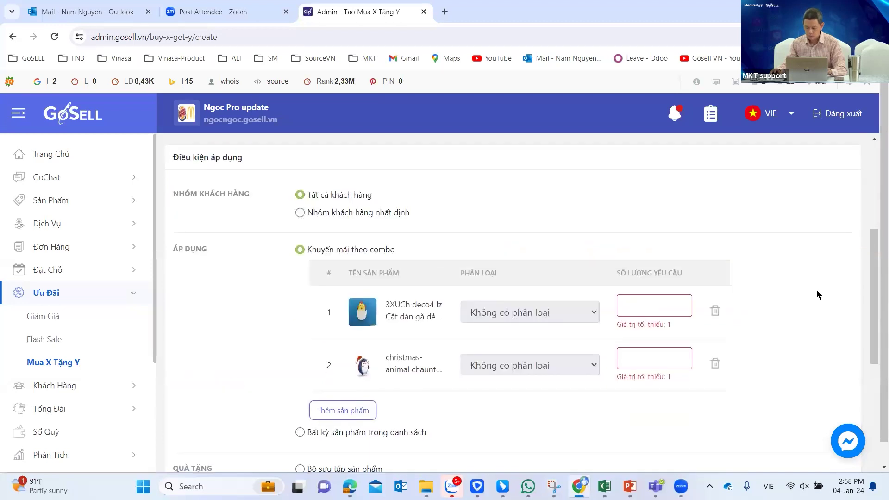
left_click(660, 306)
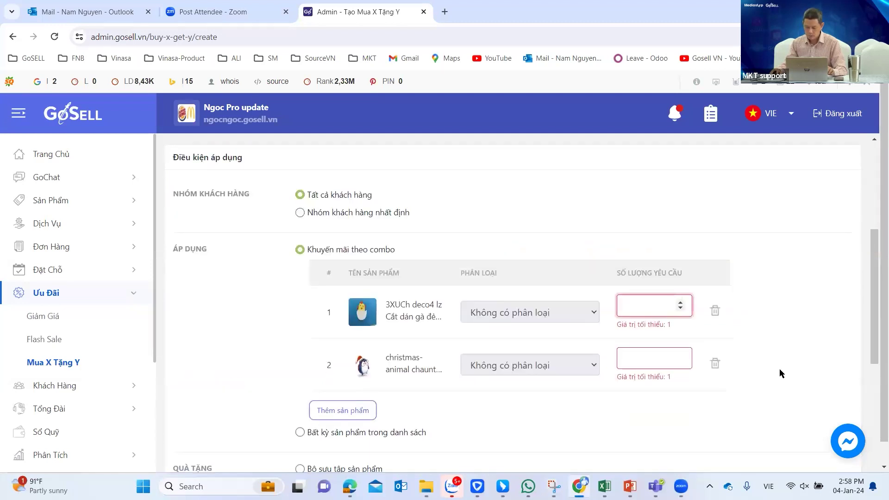
type("1")
key("Tab")
type("1")
left_click(783, 320)
Look over the completed conditions and save the Buy X Get Y promotion
scroll(799, 317, "down", 7)
scroll(799, 318, "up", 5)
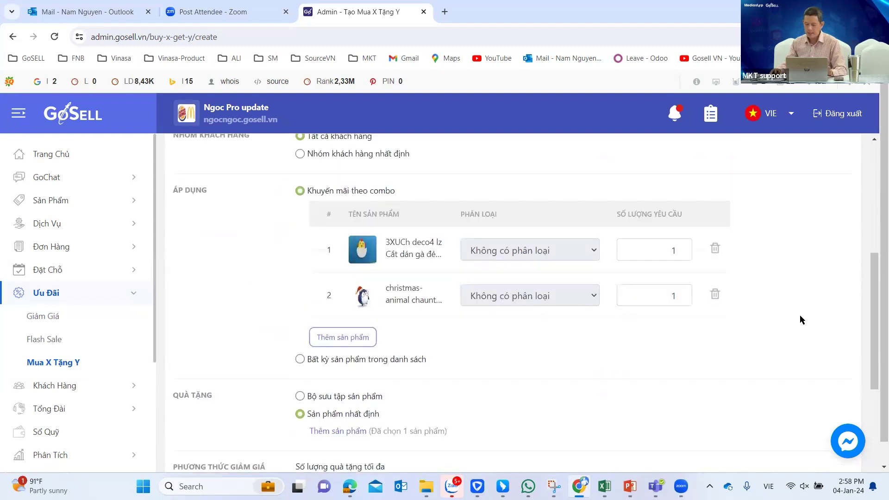
scroll(799, 315, "up", 6)
left_click(834, 153)
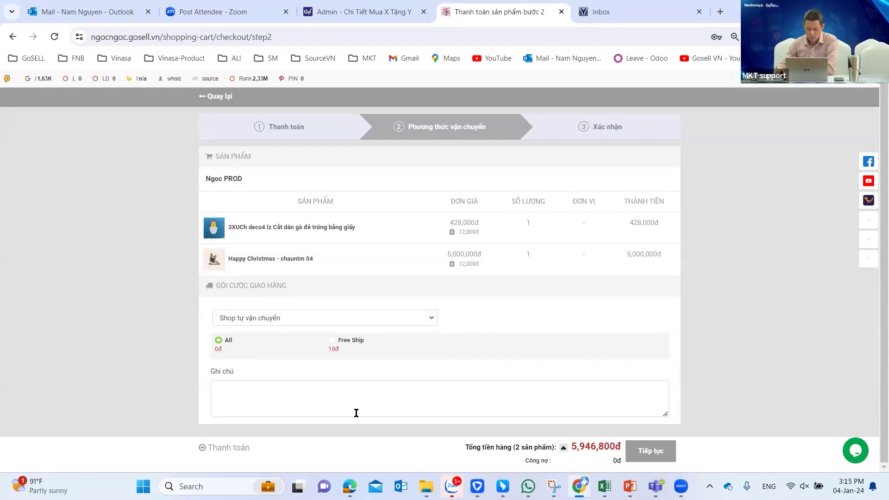
Return from the storefront checkout to the saved promotion's detail page in the admin site
key("ctrl+Page_Up")
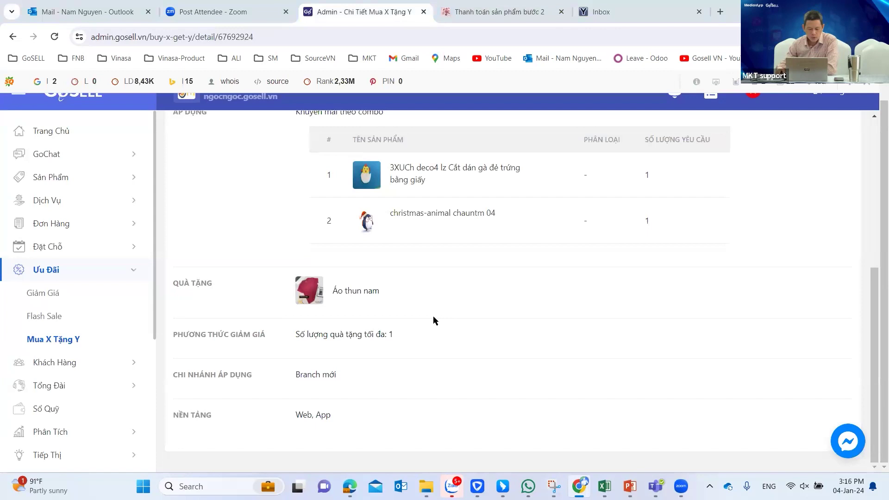